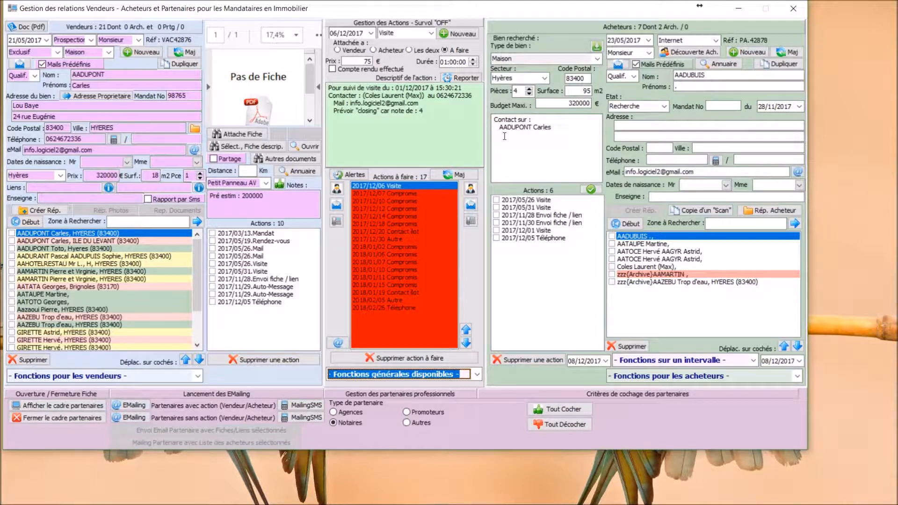
# Step: Archive the records of the fourth and fifth buyers in the buyer list together
pyautogui.click(612, 260)
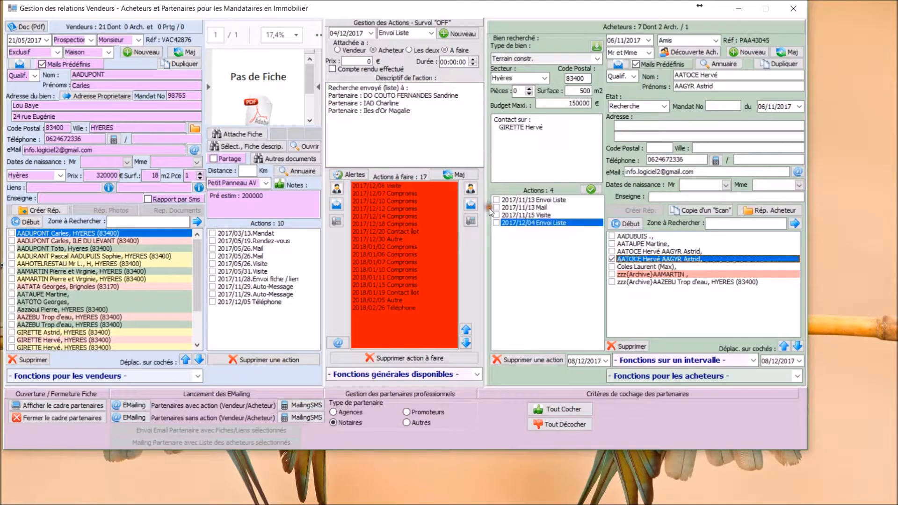
pyautogui.click(612, 267)
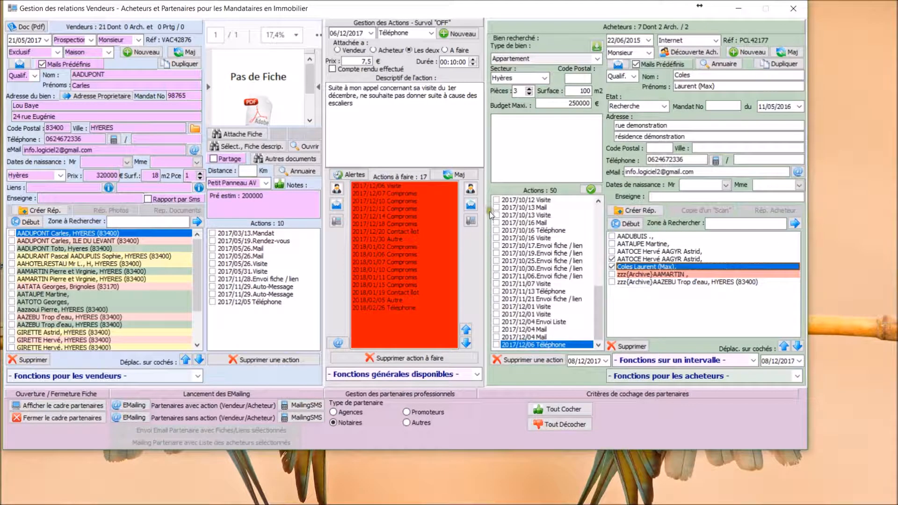
pyautogui.click(664, 376)
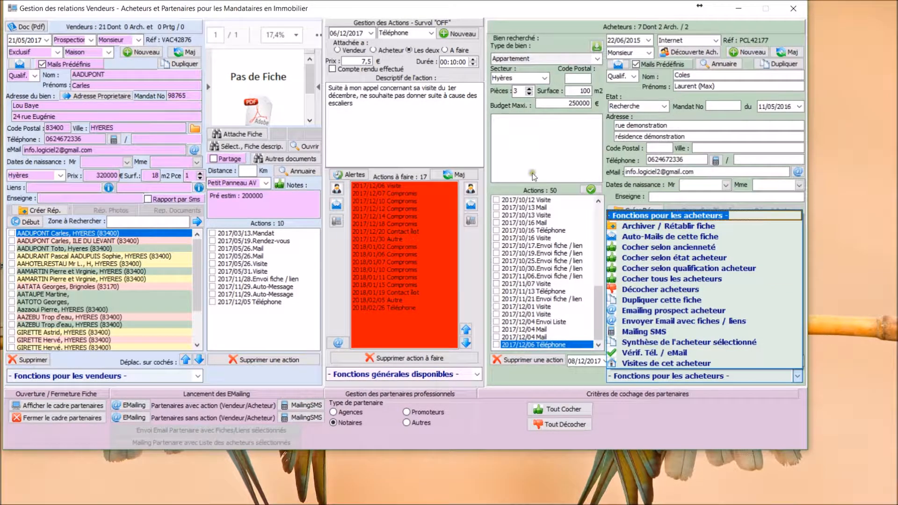
pyautogui.click(668, 226)
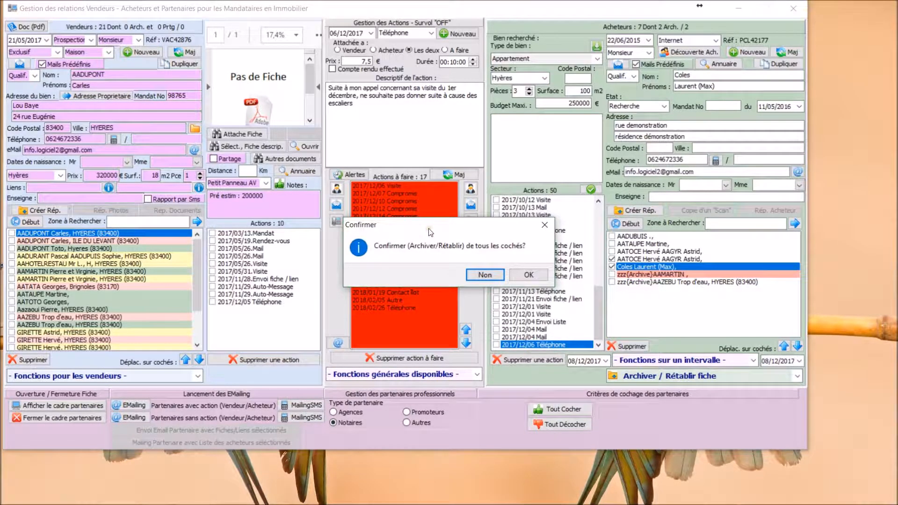
pyautogui.click(529, 274)
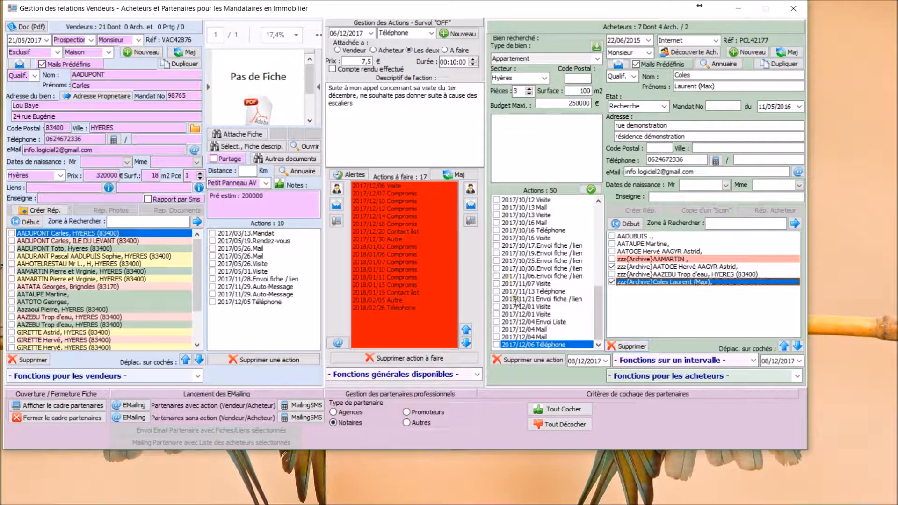
# Step: Restore the two ticked buyer records from the archive
pyautogui.click(649, 376)
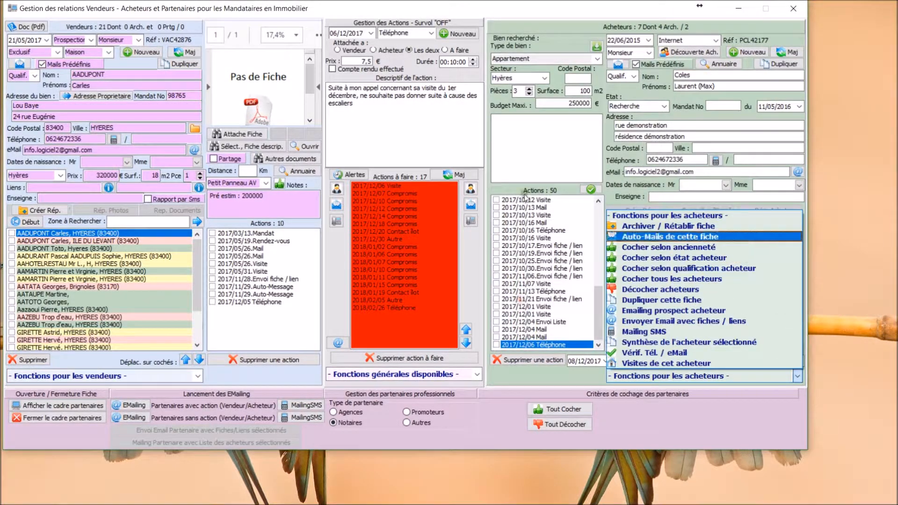
pyautogui.click(660, 226)
pyautogui.click(538, 274)
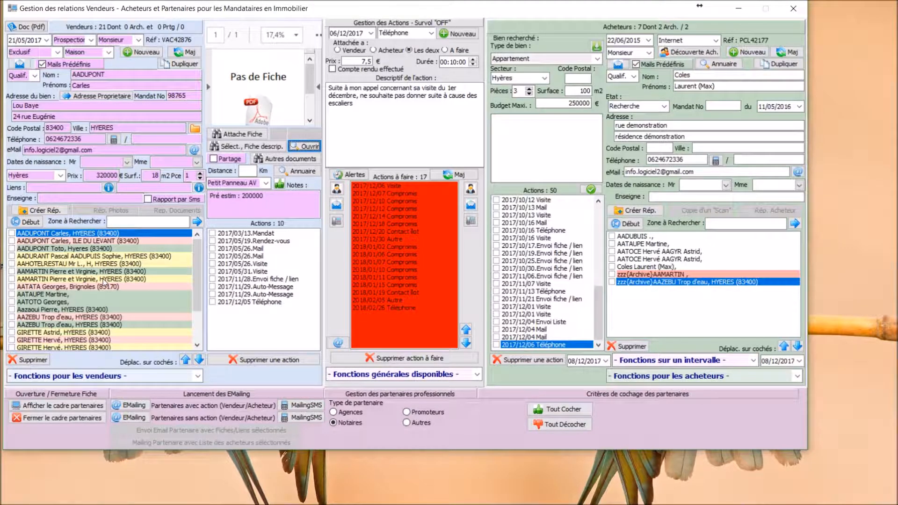
# Step: In the selected seller's property sheet, replace the Gare proximity label with Plage, set its distance to 5 min, and save the sheet
pyautogui.doubleClick(238, 119)
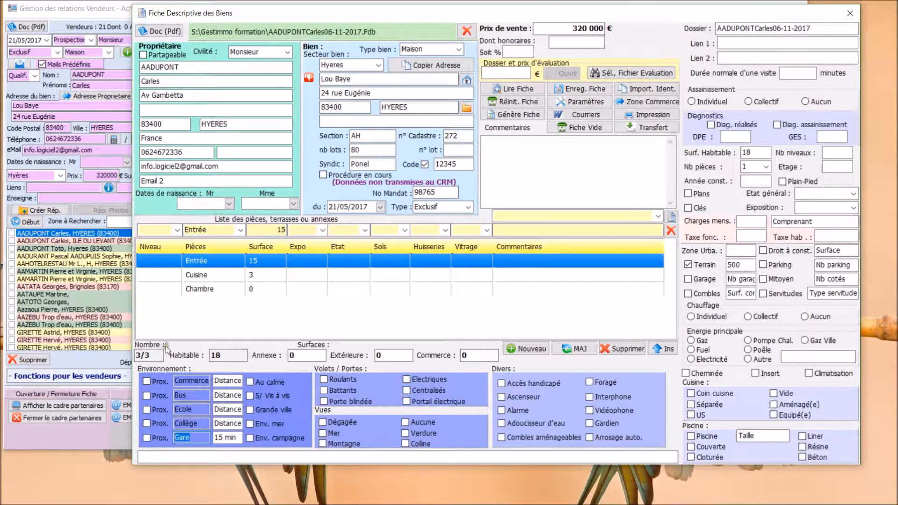
pyautogui.write('Plage')
pyautogui.press('Tab')
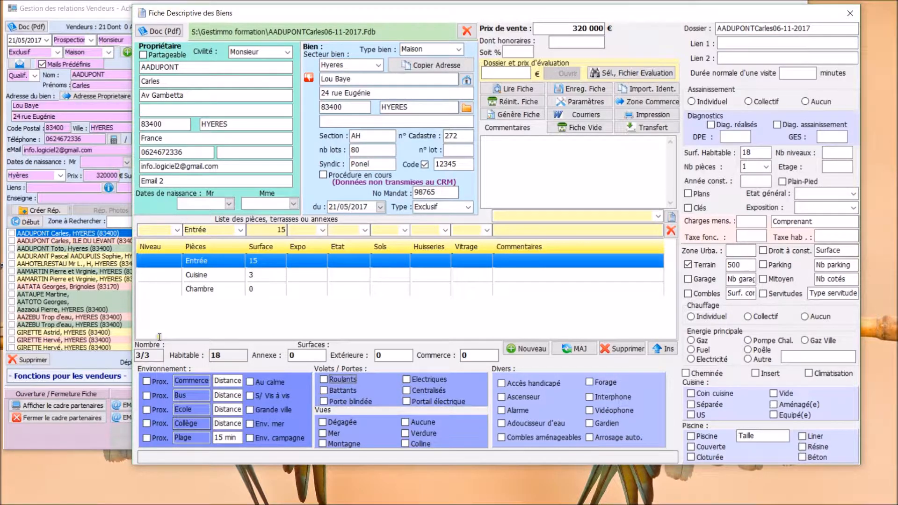
pyautogui.hotkey('shift', 'Tab')
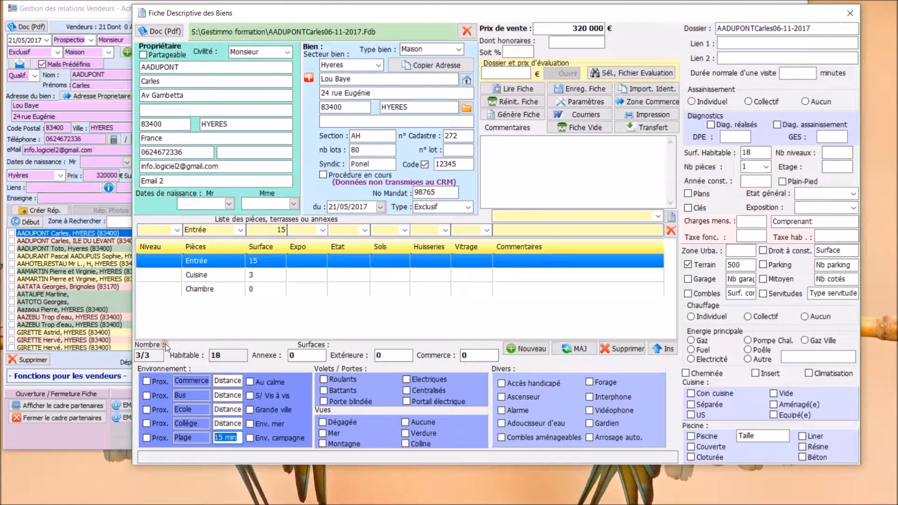
pyautogui.write('5 min')
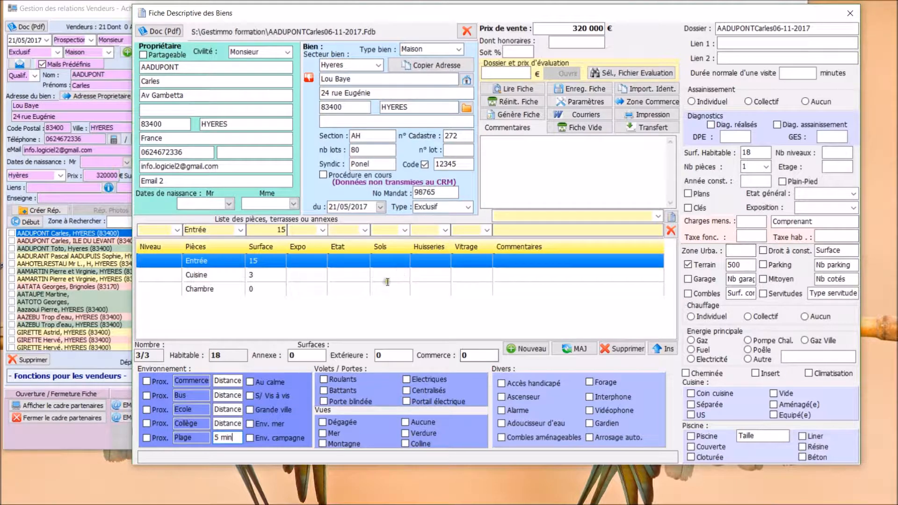
pyautogui.click(582, 88)
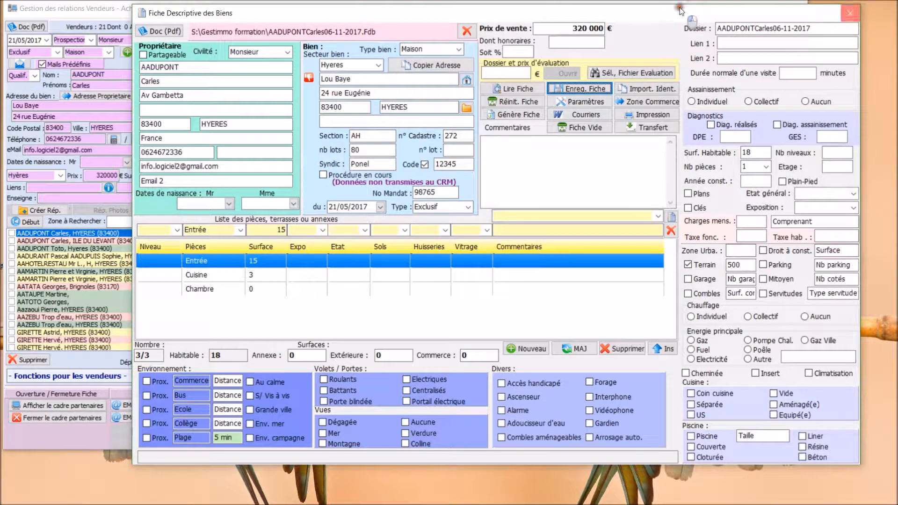
pyautogui.click(850, 13)
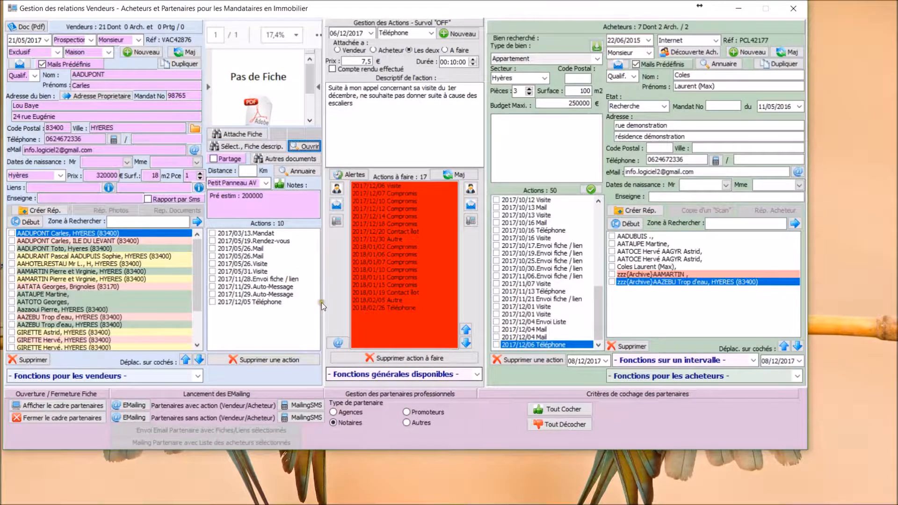
# Step: In a blank property description sheet, rename the Ecole, Collège and Gare proximity labels to Scolaire, Gare and Plage, and close it
pyautogui.click(477, 374)
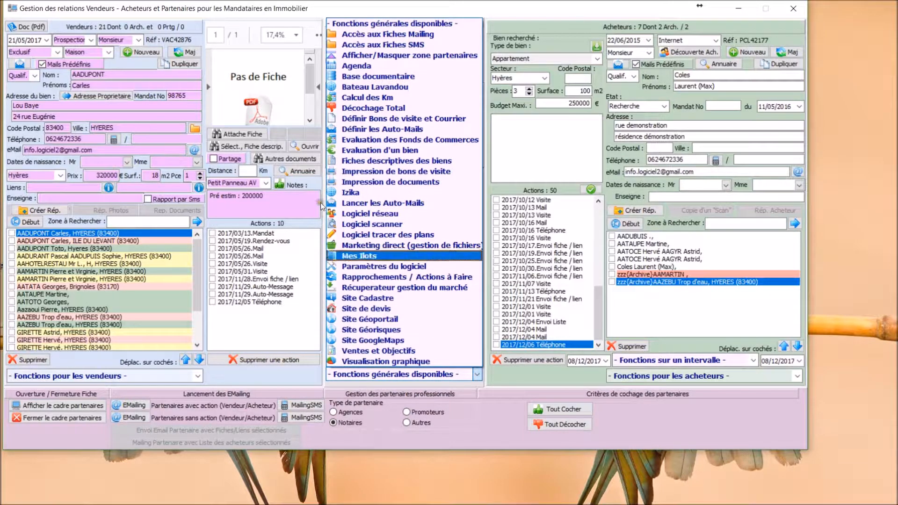
pyautogui.click(330, 134)
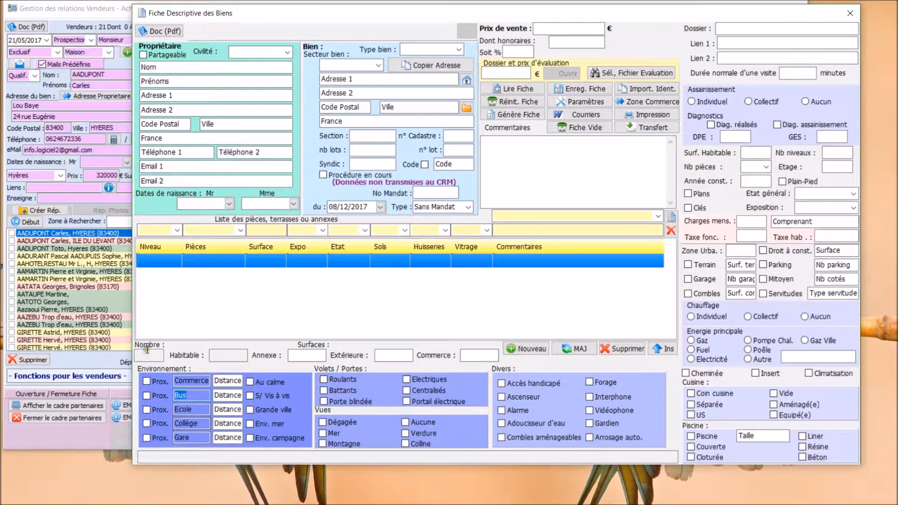
pyautogui.moveTo(151, 352); pyautogui.dragTo(131, 350)
pyautogui.write('Plag')
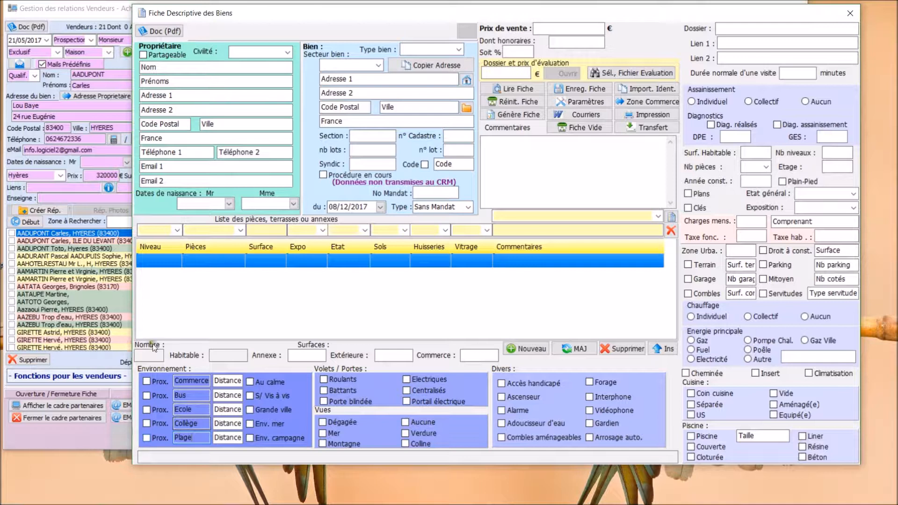
pyautogui.moveTo(158, 339); pyautogui.dragTo(106, 338)
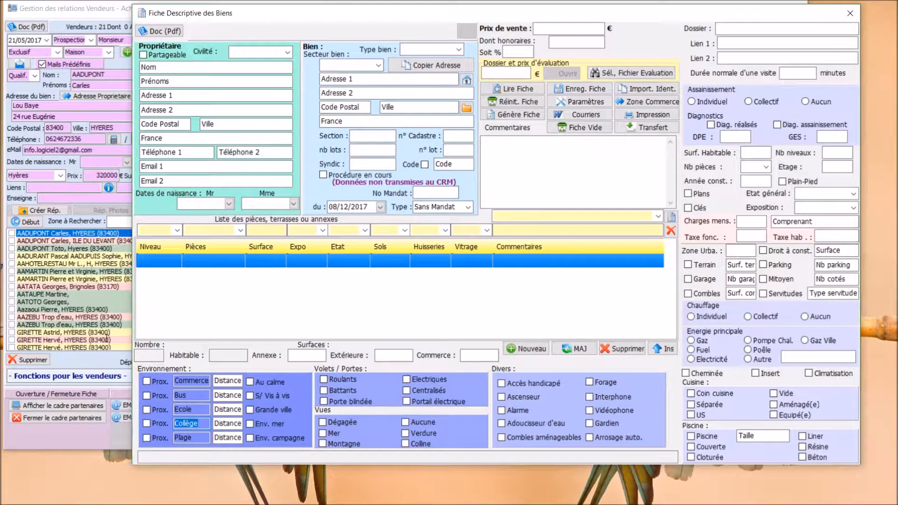
pyautogui.write('Gare')
pyautogui.click(162, 329)
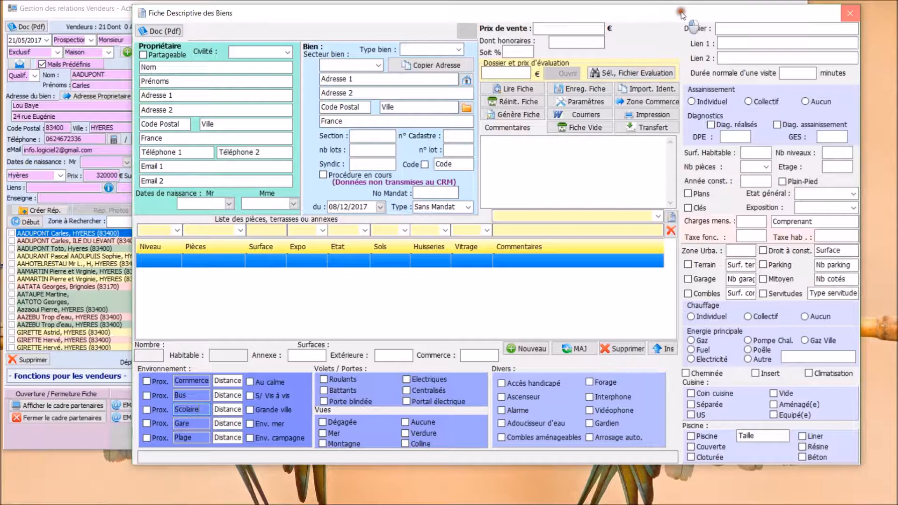
pyautogui.click(850, 12)
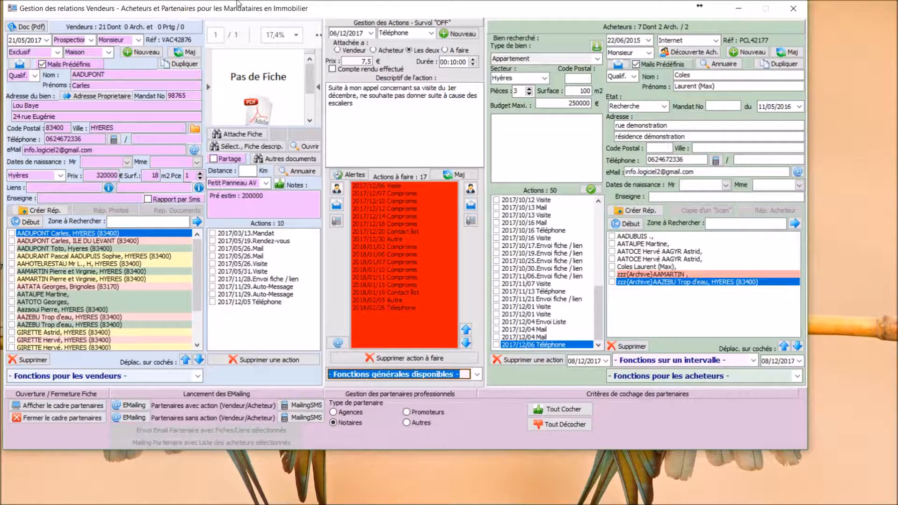
# Step: In the property sheet of the 225000 € apartment in Hyères, rename the Scolaire proximity label to Ecole and save the sheet
pyautogui.click(114, 247)
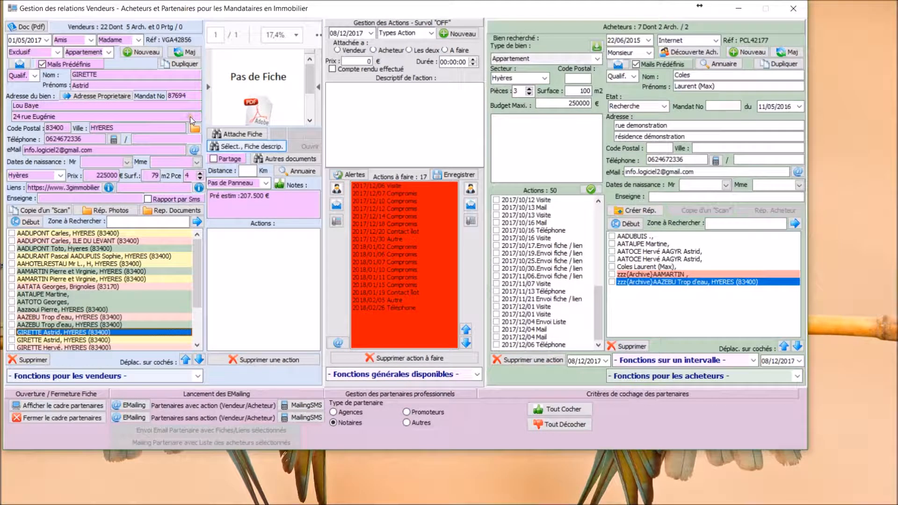
pyautogui.click(192, 117)
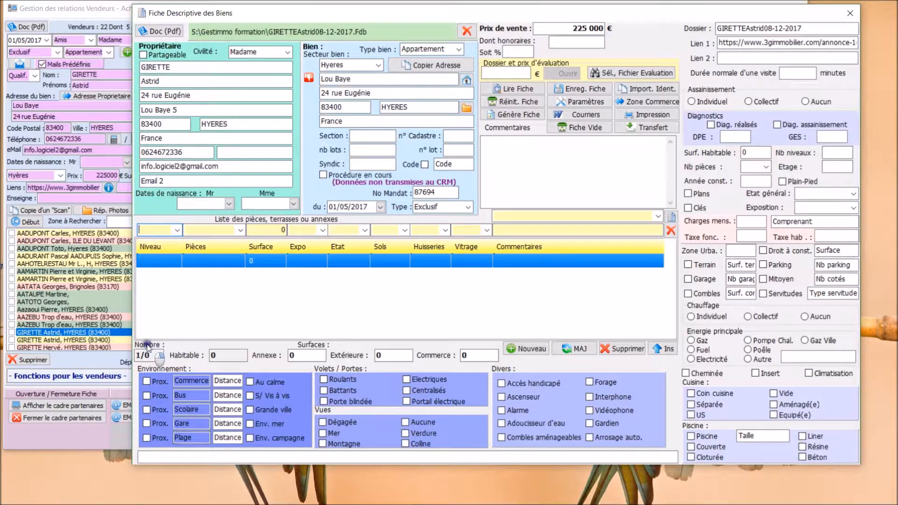
pyautogui.moveTo(197, 414); pyautogui.dragTo(153, 402)
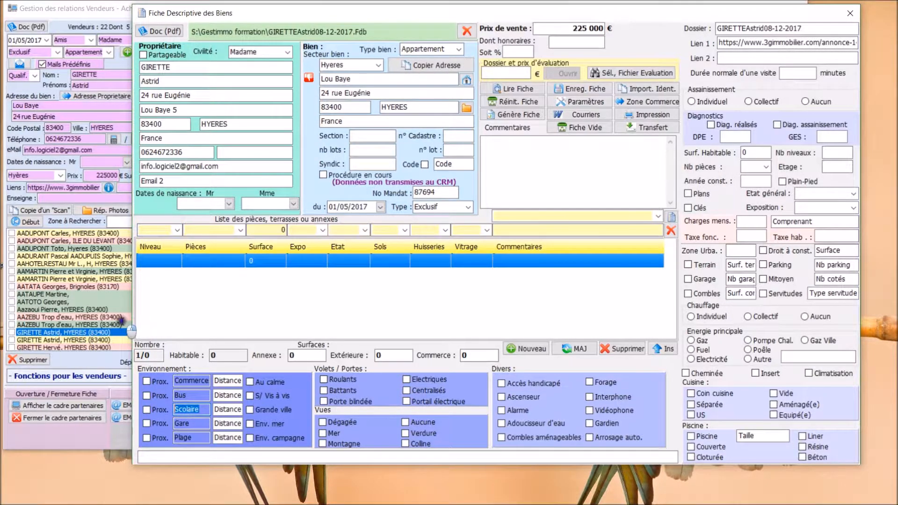
pyautogui.write('Ecole')
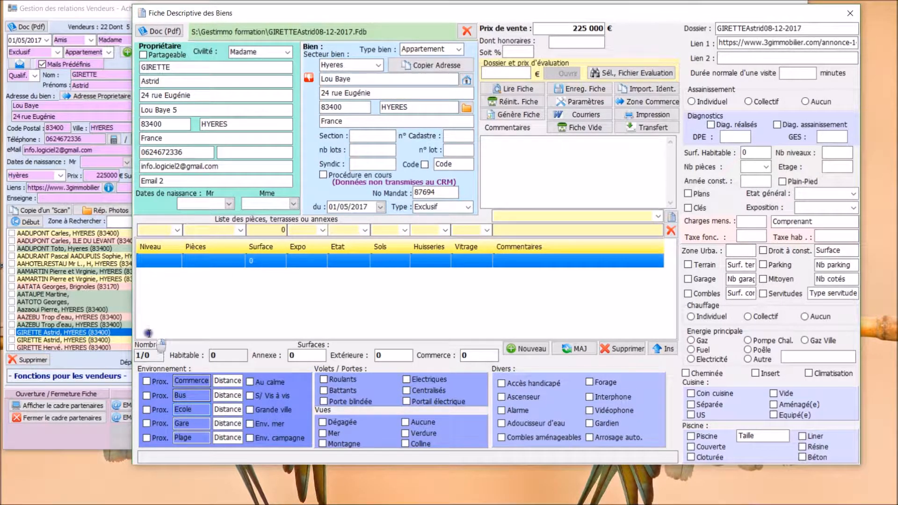
pyautogui.click(580, 89)
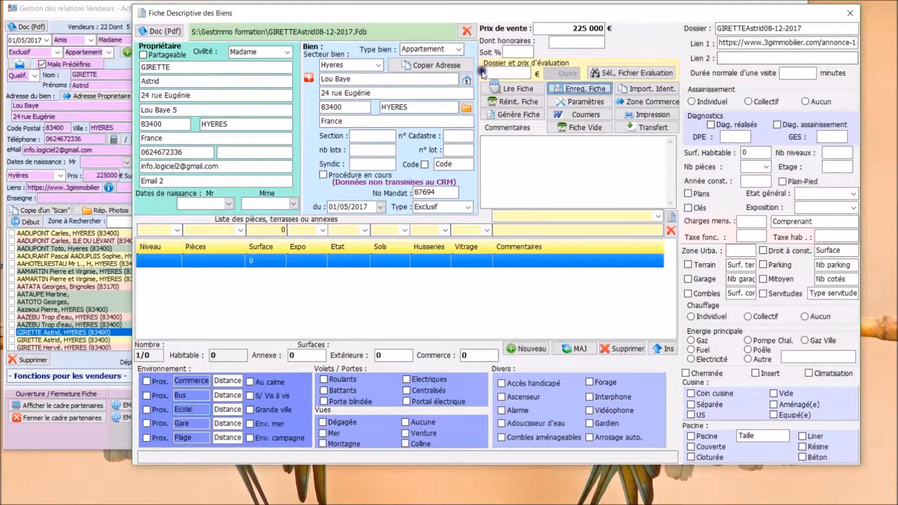
pyautogui.click(850, 13)
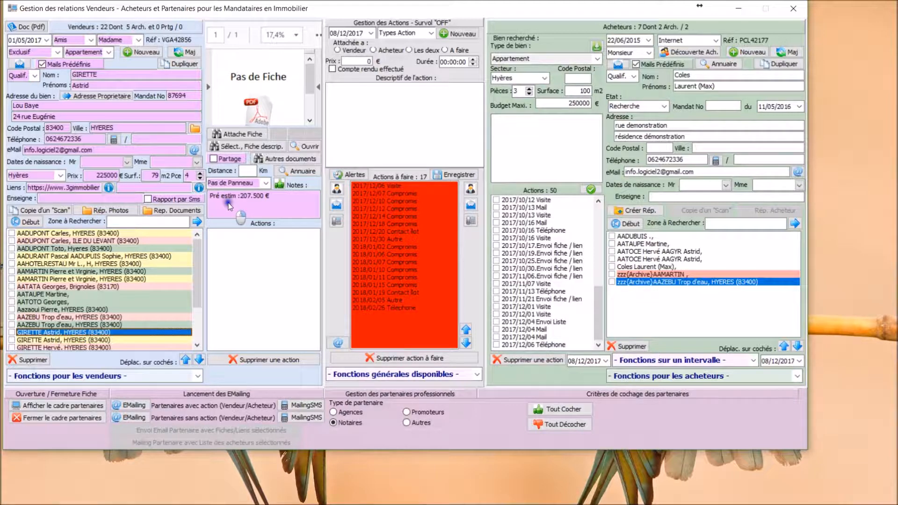
# Step: Open the auto-mail definition and load the file Automail vendeur J45.Rtm
pyautogui.rightClick(355, 302)
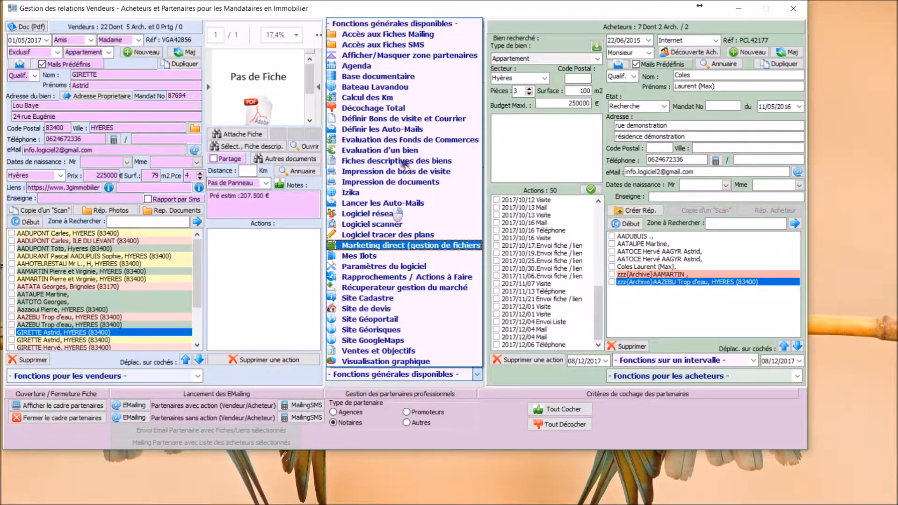
pyautogui.click(375, 34)
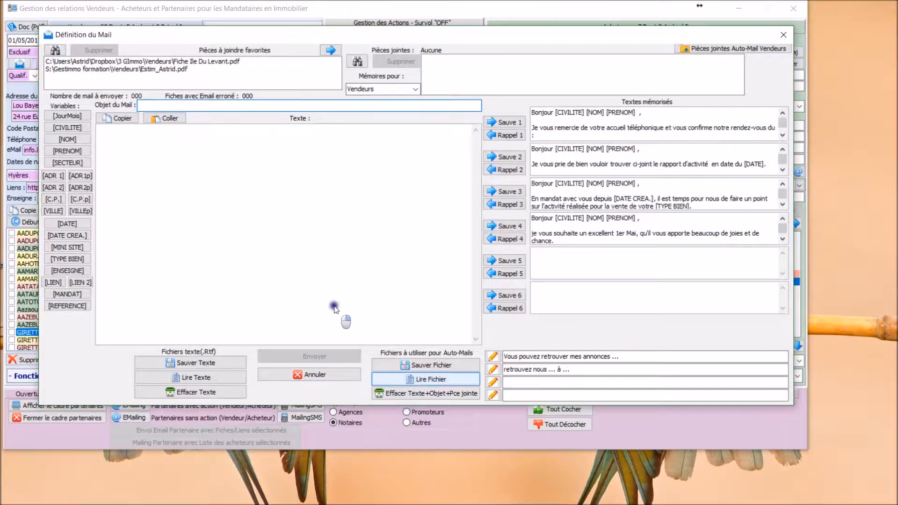
pyautogui.click(425, 381)
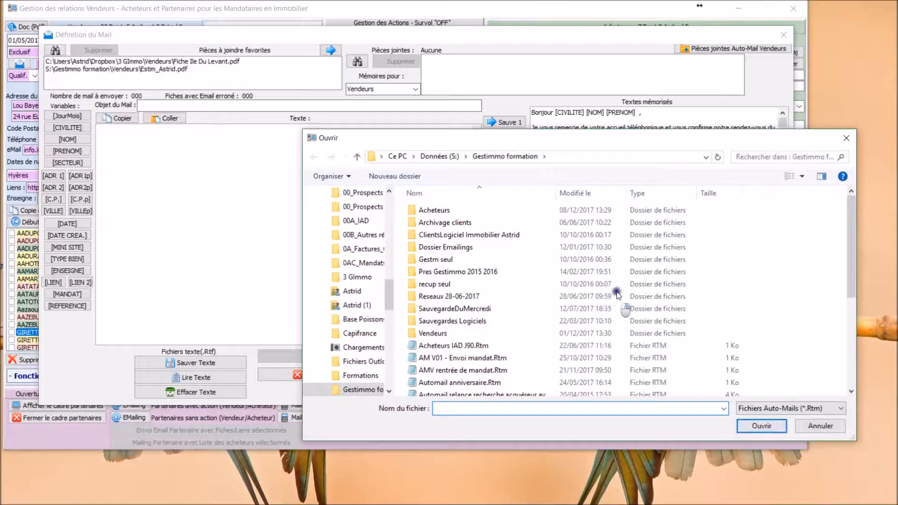
pyautogui.scroll(2, 469, 290)
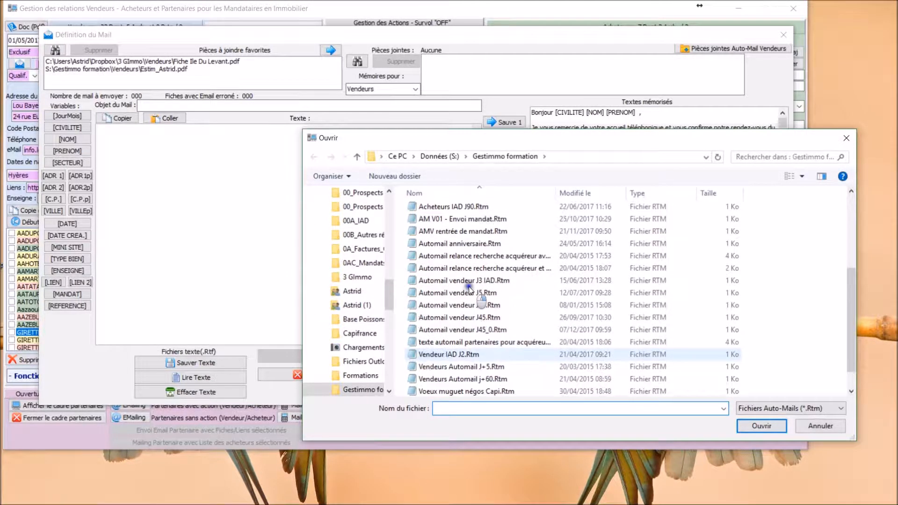
pyautogui.doubleClick(415, 248)
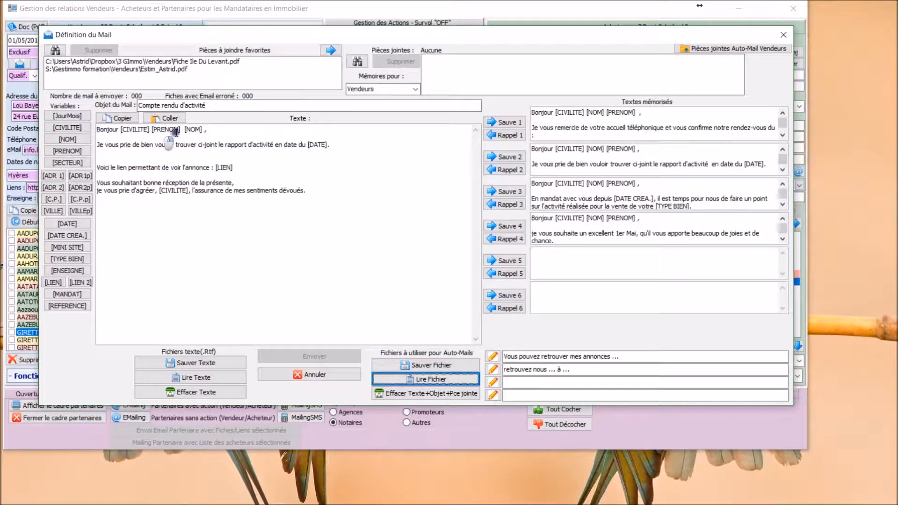
# Step: Replace the activity report sentence in the mail body with the placeholder text "qjhdfsqjfhqsjfh qkjmfkjdfmskfdjmqsjf"
pyautogui.moveTo(332, 145); pyautogui.dragTo(97, 145)
pyautogui.write('qjhdfsqjfh')
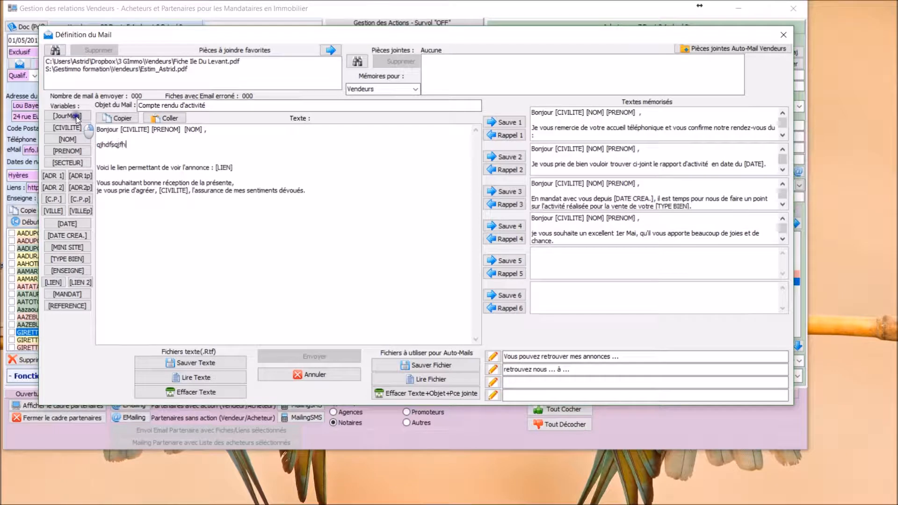
pyautogui.write('qsjfh qkjmfkjdfmskfdjmqsjf')
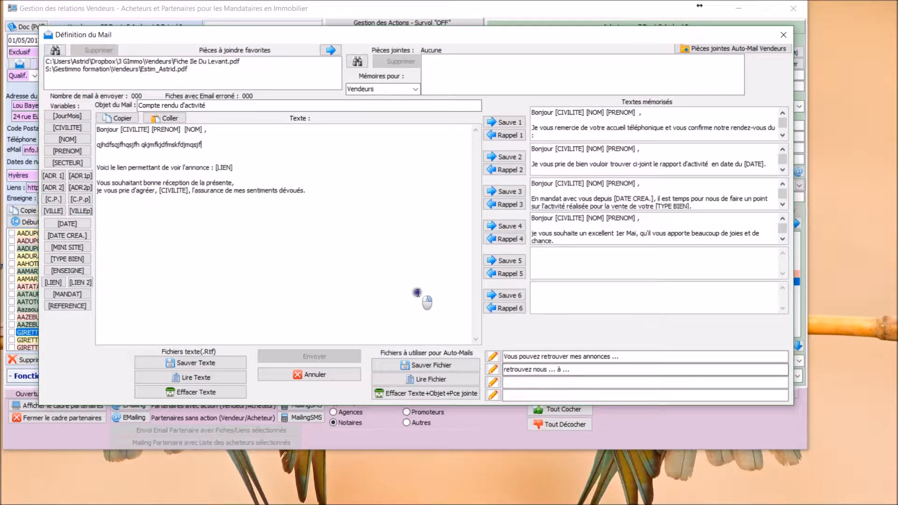
# Step: Save the auto-mail file as Automail vendeur J45_.Rtm in the Gestimmo formation folder, agreeing to keep only the selected attachment
pyautogui.click(432, 365)
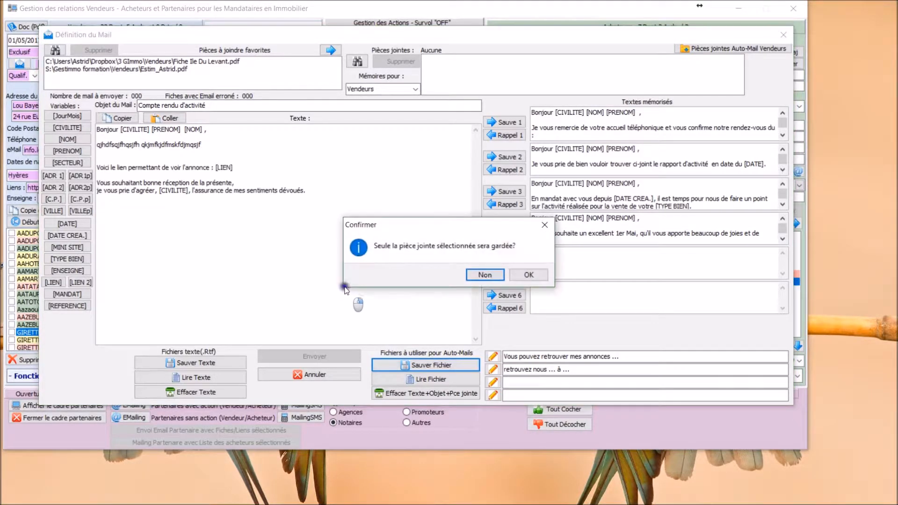
pyautogui.click(530, 274)
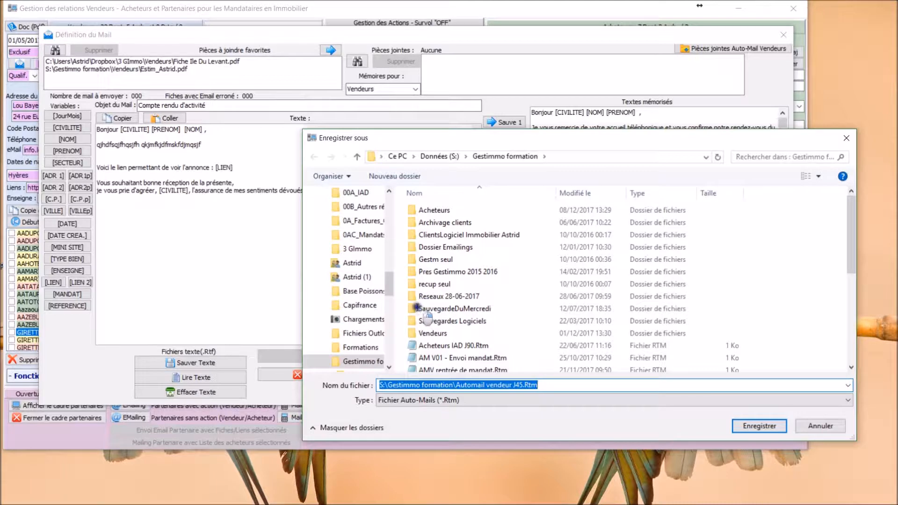
pyautogui.click(524, 385)
pyautogui.write('_0')
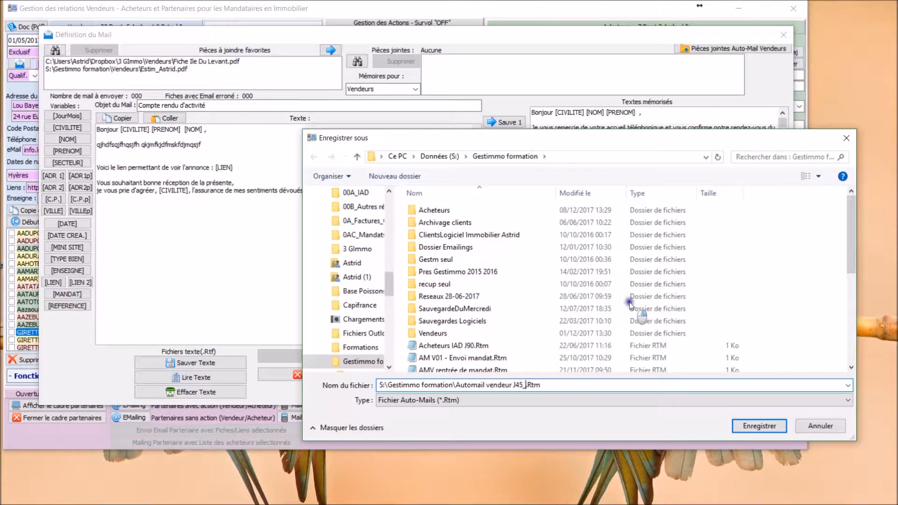
pyautogui.press('Left')
pyautogui.press('Return')
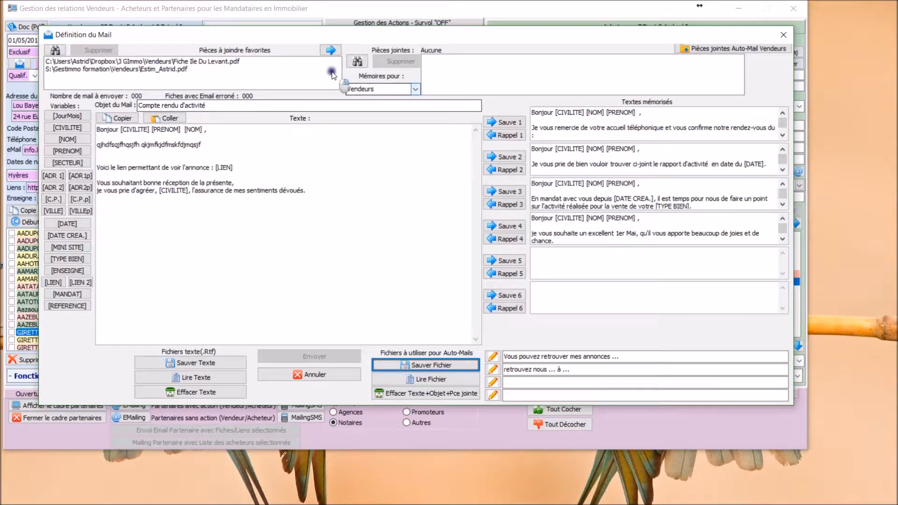
# Step: Show the memorised texts for Acheteurs and browse the auto-mail files available for loading in the Gestimmo formation folder
pyautogui.click(370, 89)
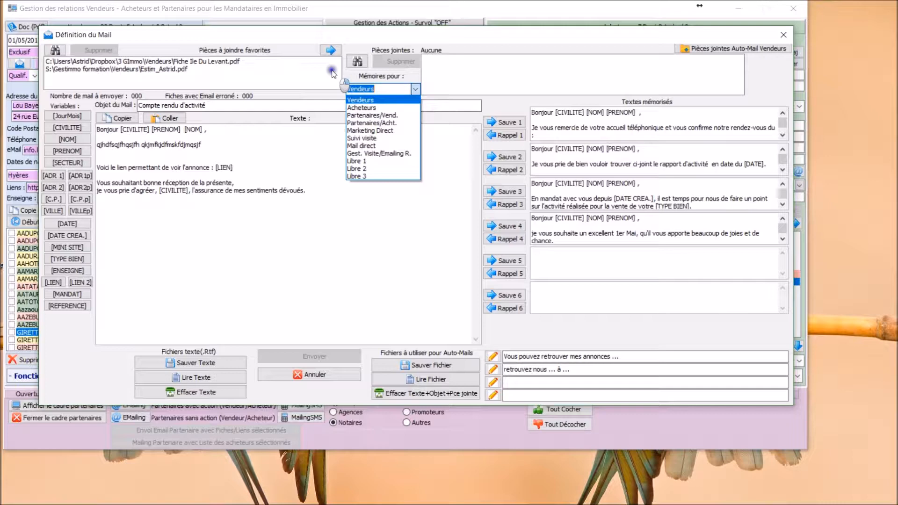
pyautogui.click(358, 108)
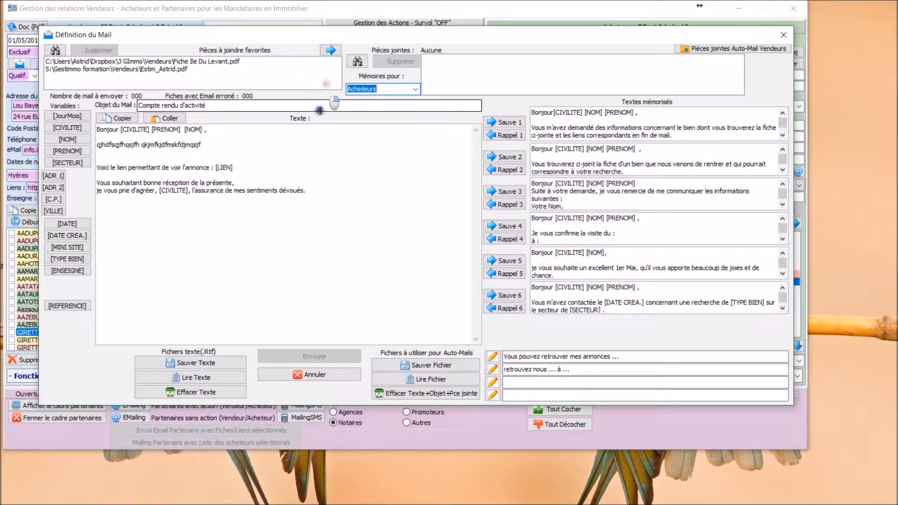
pyautogui.click(427, 379)
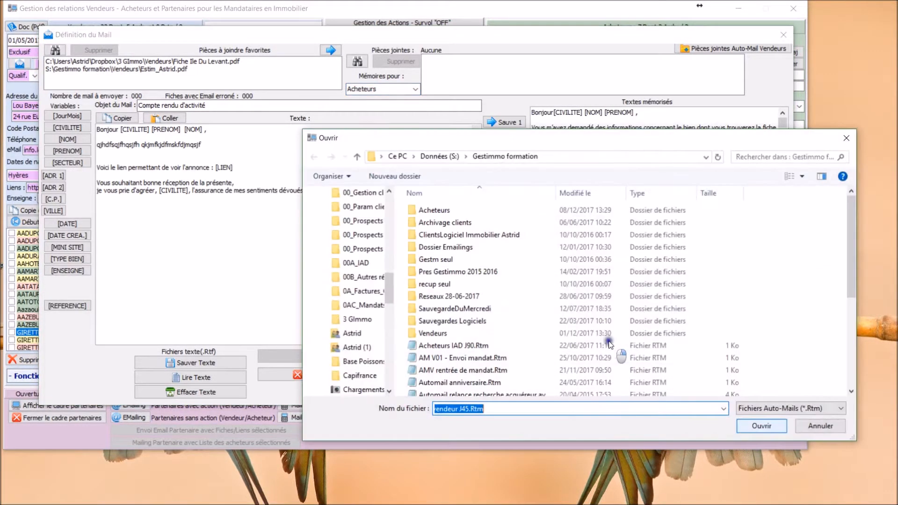
pyautogui.scroll(-3, 411, 288)
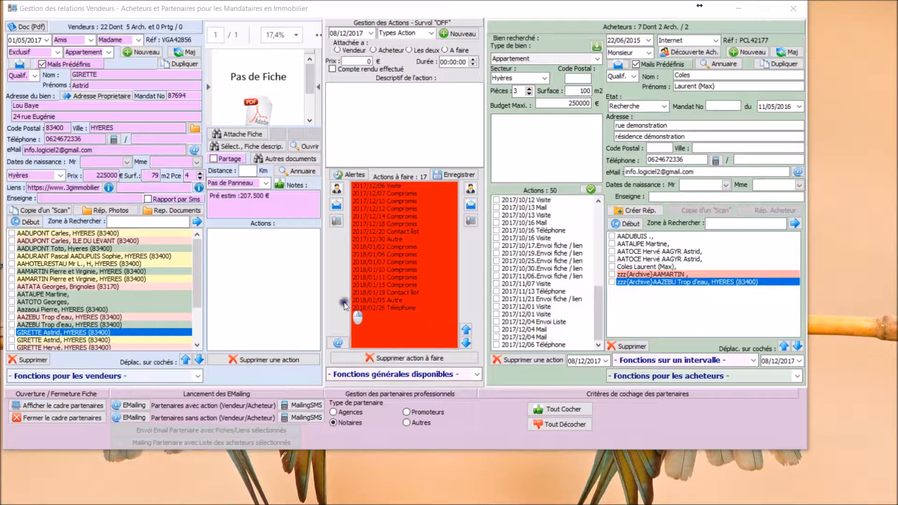
# Step: Switch the central area from the to-do actions to the Rapprochements criteria and back again
pyautogui.click(428, 375)
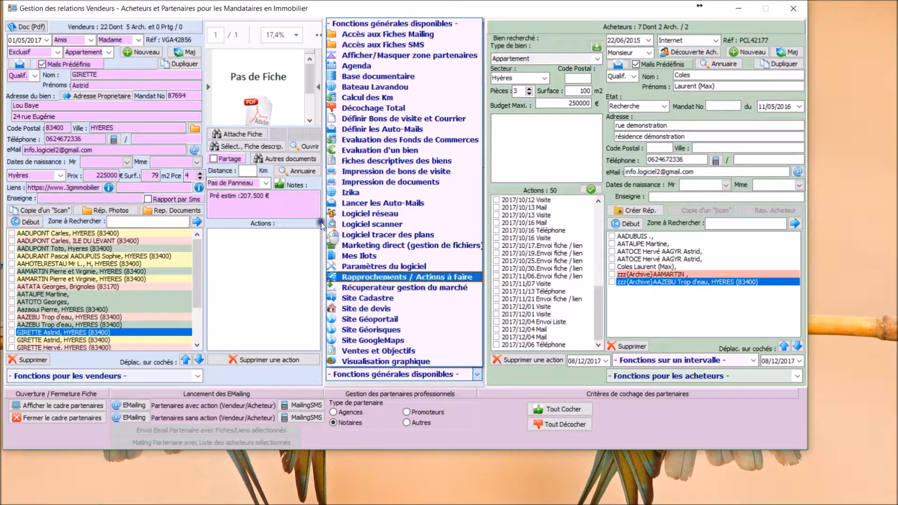
pyautogui.click(337, 276)
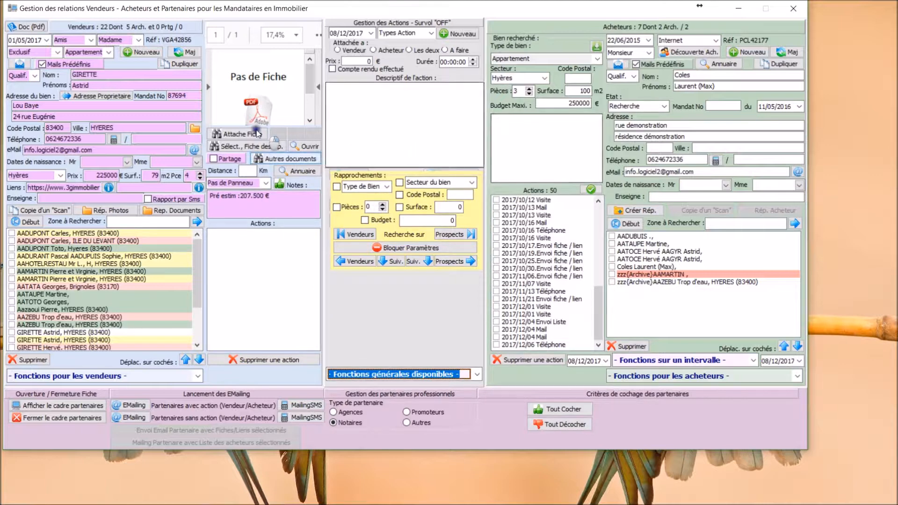
pyautogui.hotkey('alt', 'Down')
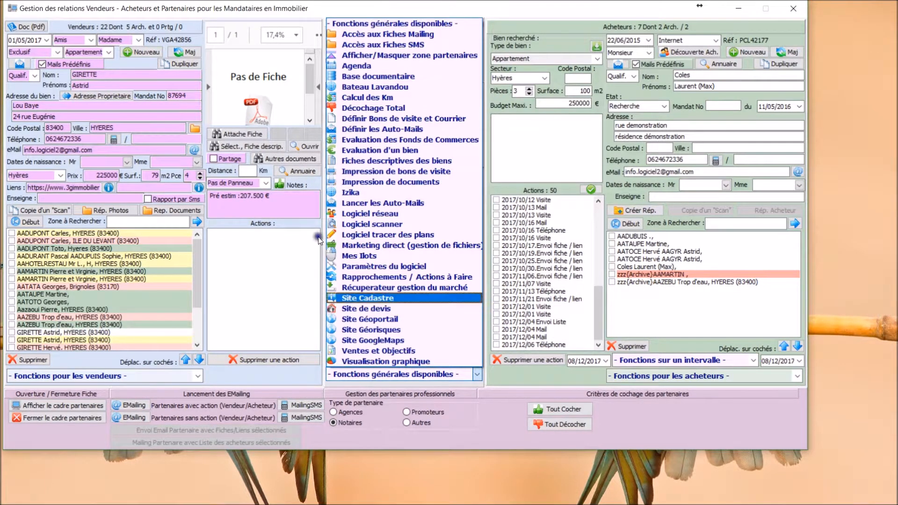
pyautogui.click(393, 278)
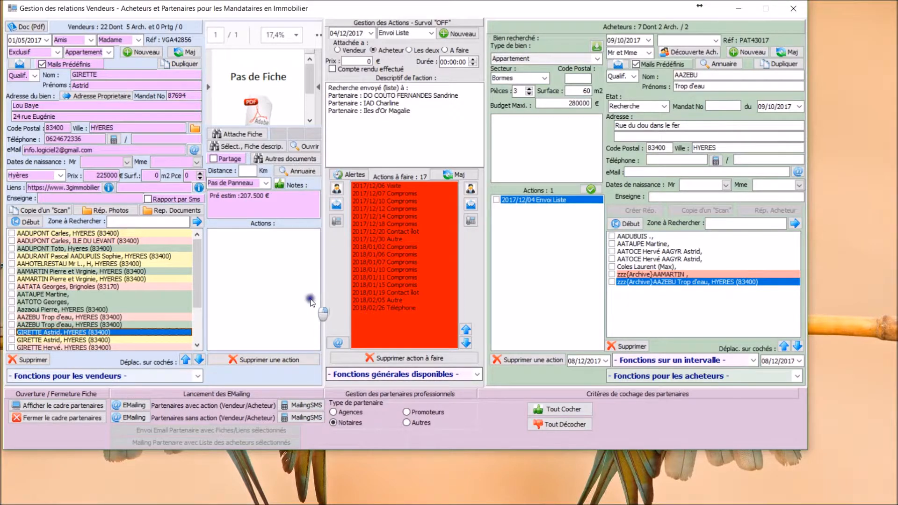
# Step: Display the Rapprochements criteria in place of the to-do actions again and reopen the list of general functions
pyautogui.click(389, 373)
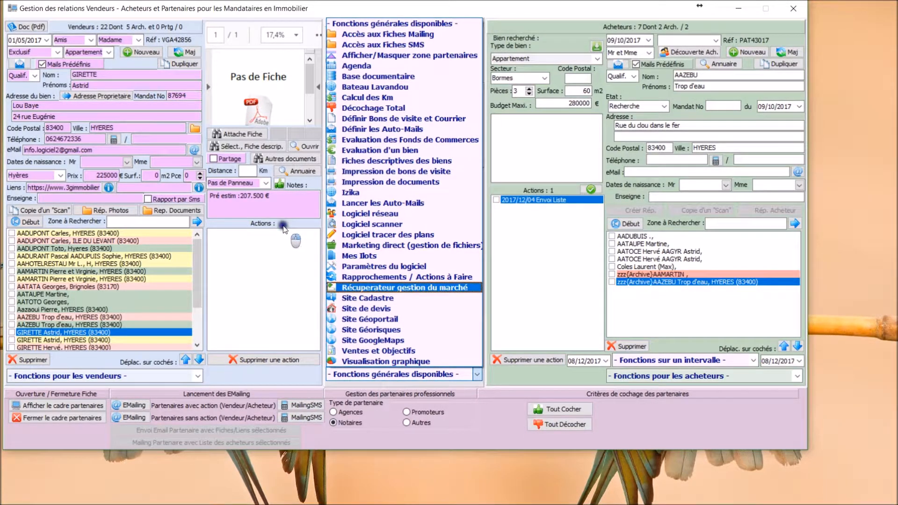
pyautogui.click(353, 277)
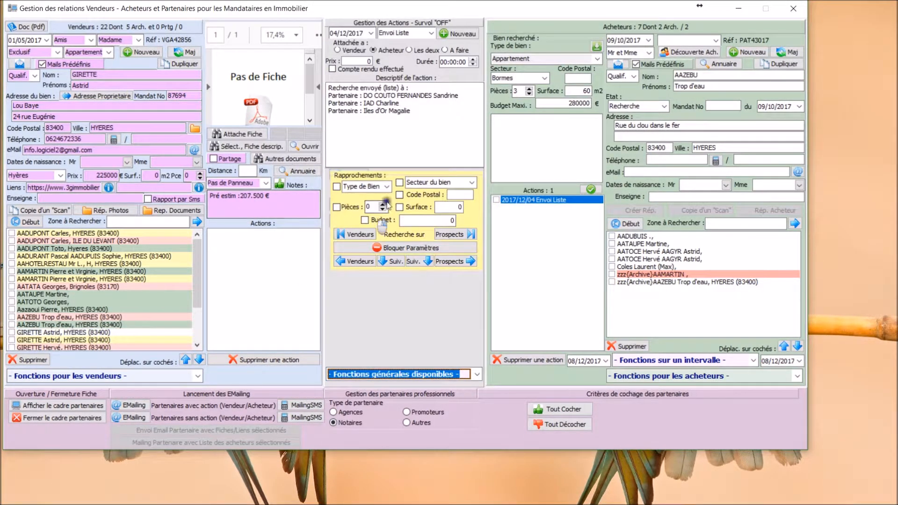
pyautogui.click(389, 375)
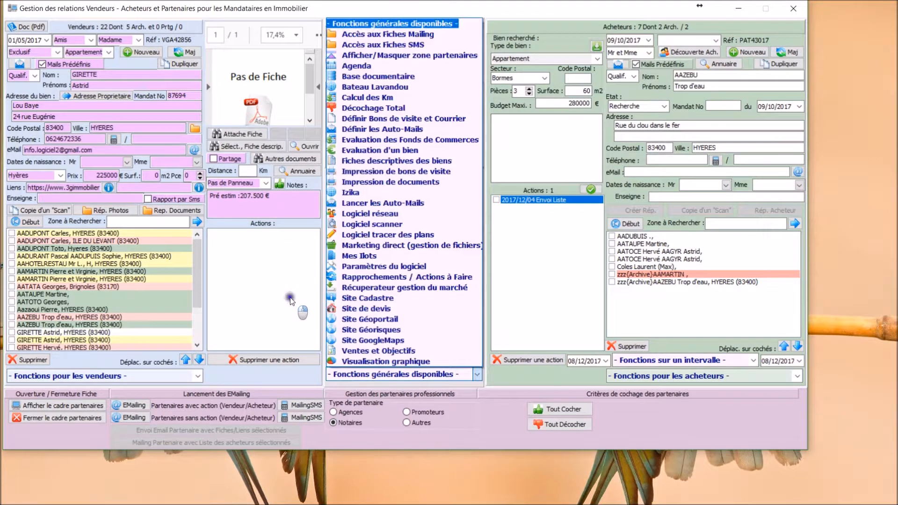